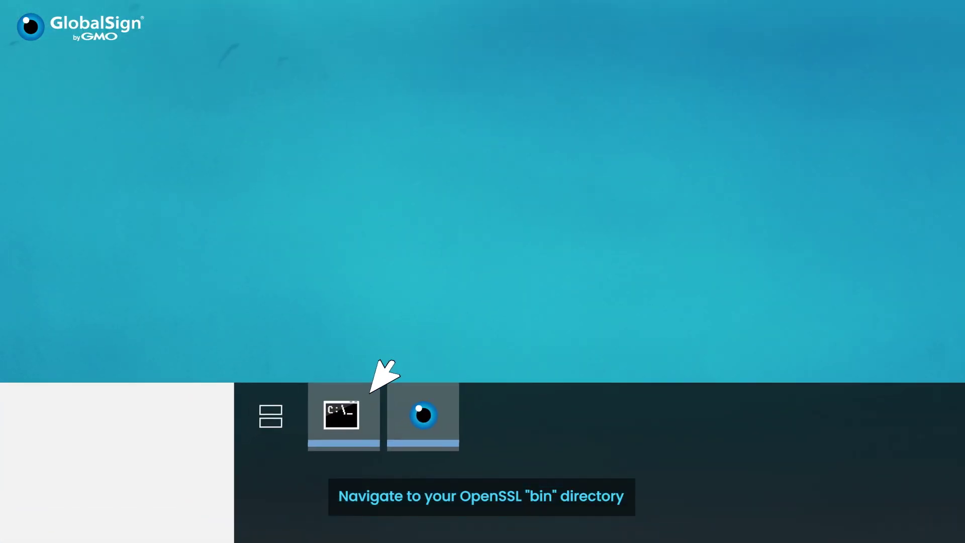
In the csr folder, run openssl req -new -newkey rsa:2048 to create CSR.csr and privatekey.key
left_click(249, 526)
type("cd csr")
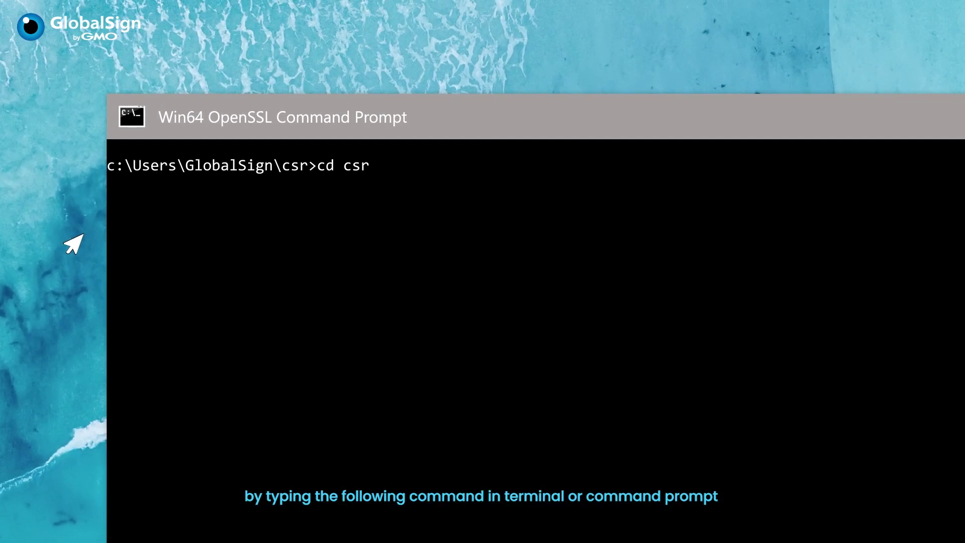
key("Return")
type("openssl req -out CSR.cs")
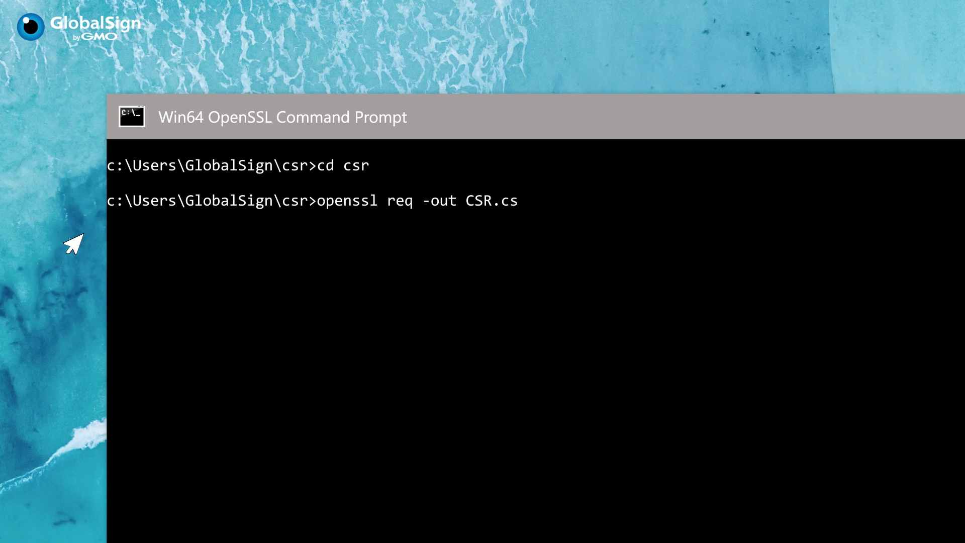
type("r -new -newkey rsa:2048  -keyout privatekey.key")
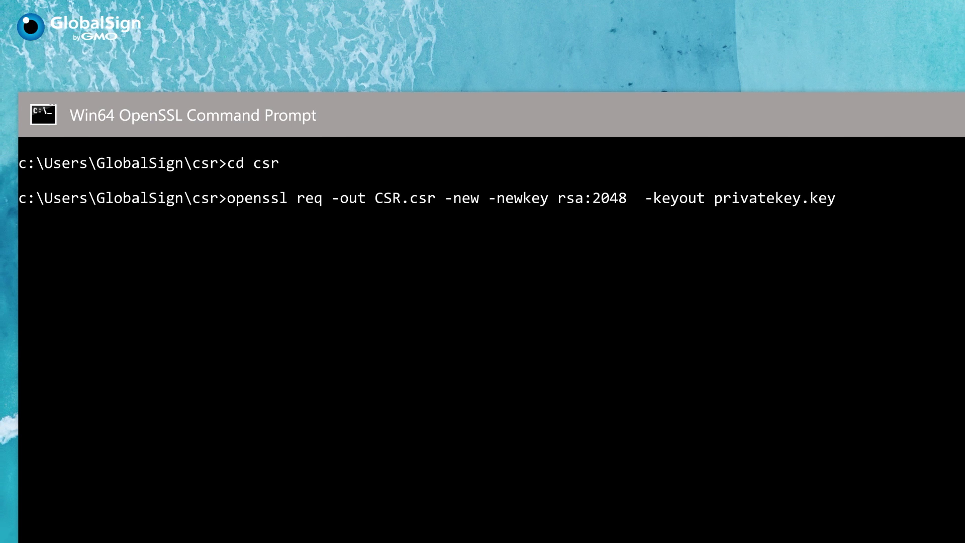
key("Return")
type("PH")
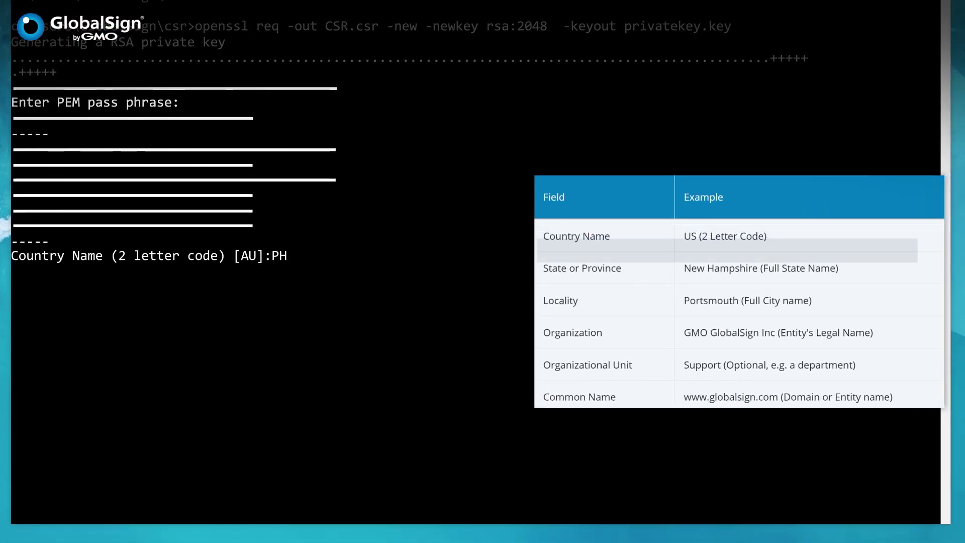
Enter the subject fields: country PH, state NCR, locality Makati, common name gsapac.com
key("Return")
type("R")
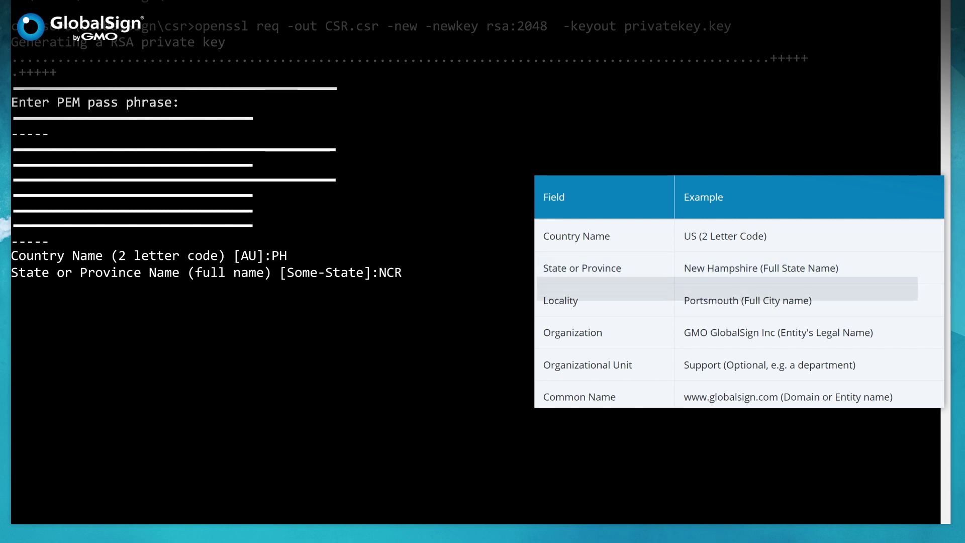
key("Return")
type("Makati")
key("Return")
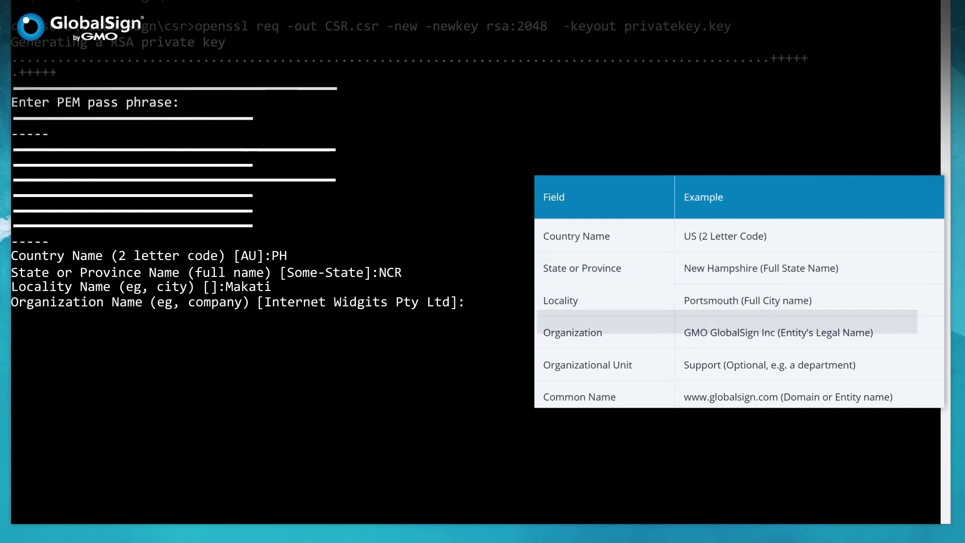
type("GSAPAC Inc")
key("Return")
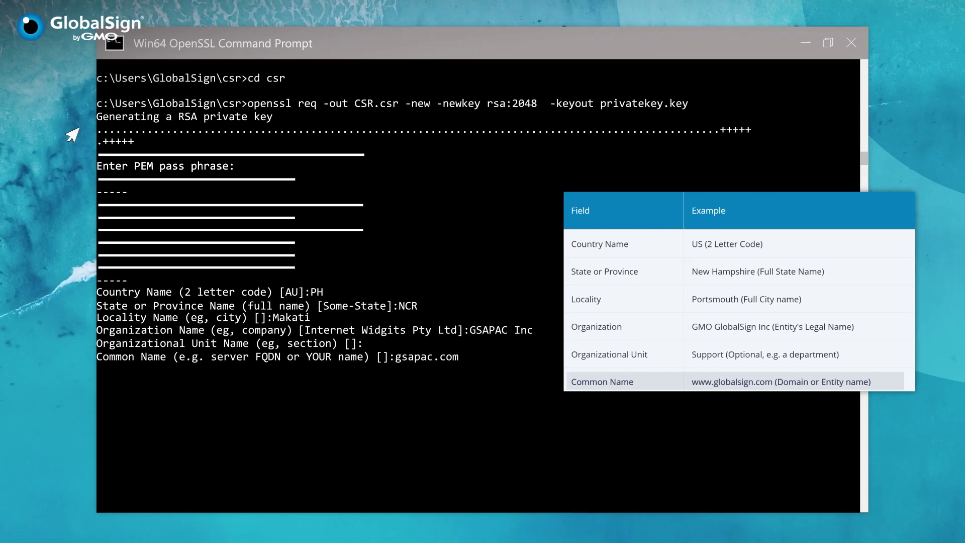
key("Return")
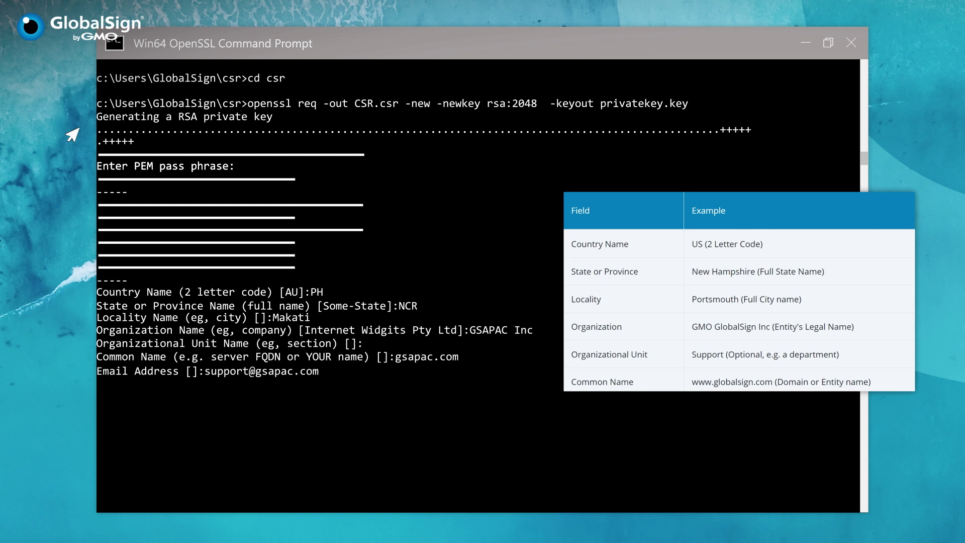
Submit the contact email and challenge password, then confirm CSR.csr and privatekey.key with dir
key("Return")
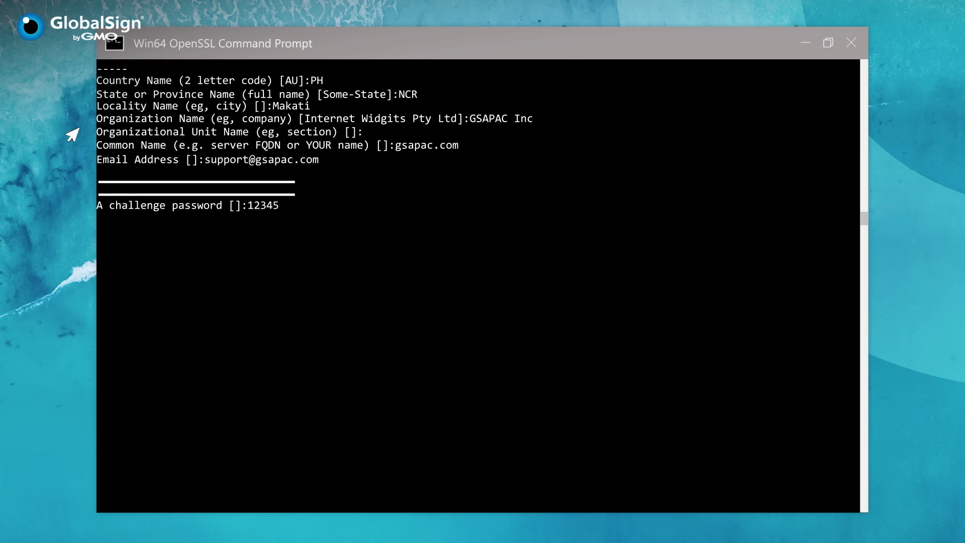
key("Return")
key("Return")
type("dir")
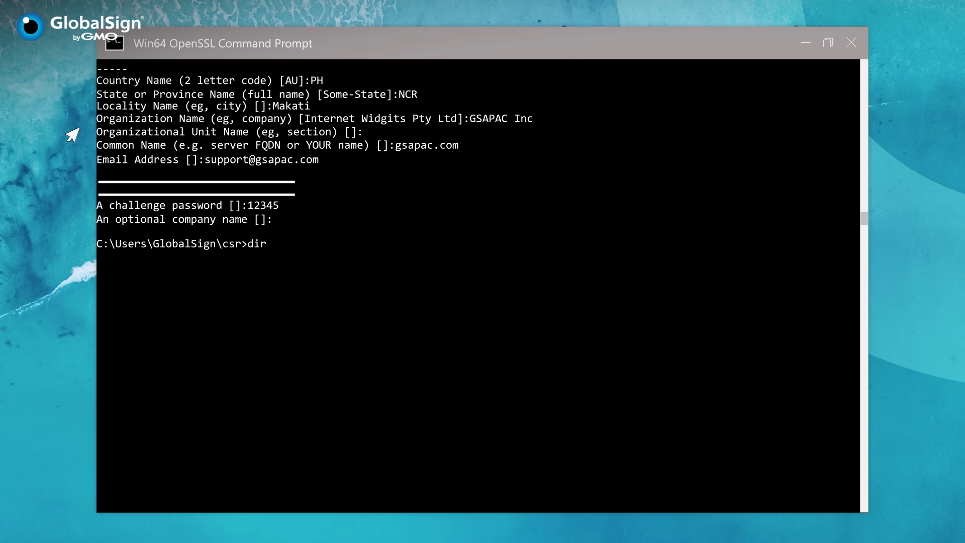
key("Return")
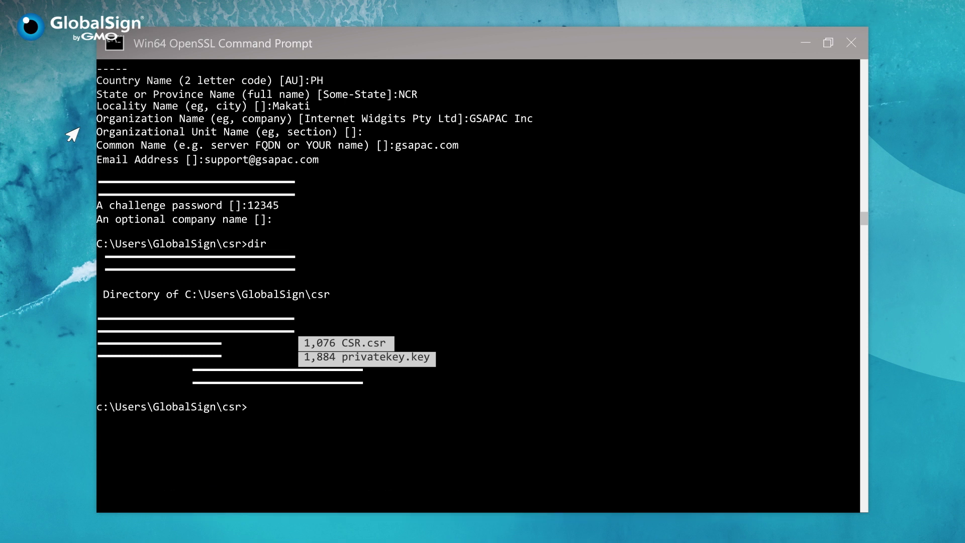
type("type CSR.csr")
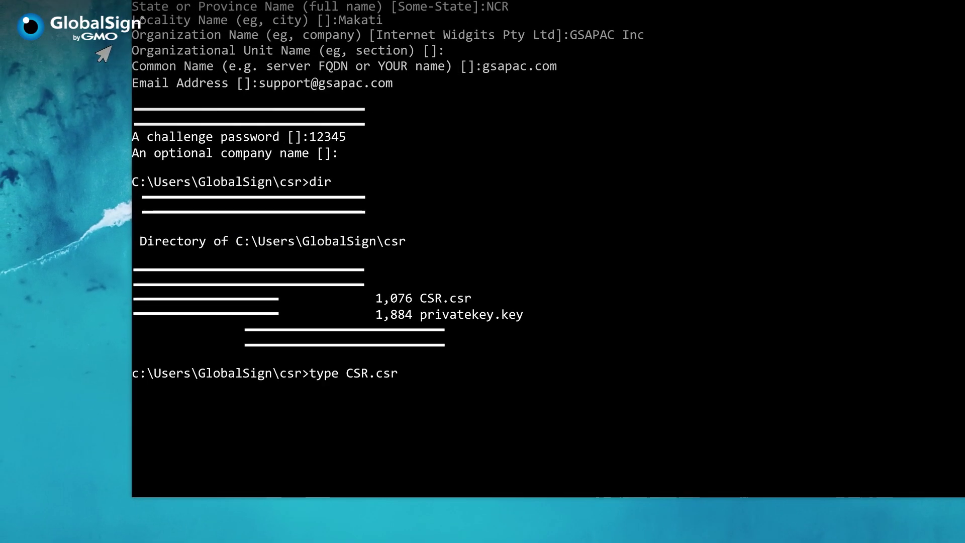
Display the CSR.csr contents and open the GCC Portal certificate application in the browser
key("Return")
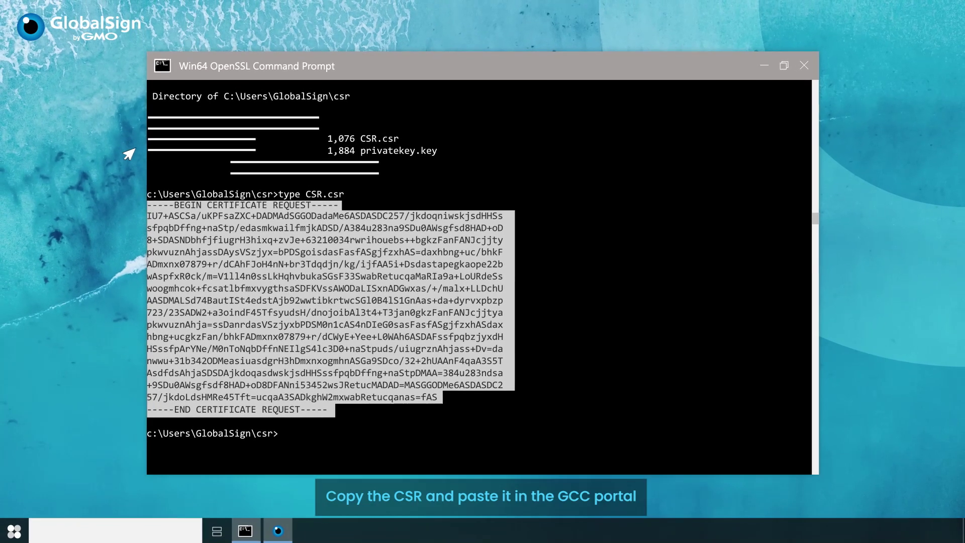
left_click(285, 513)
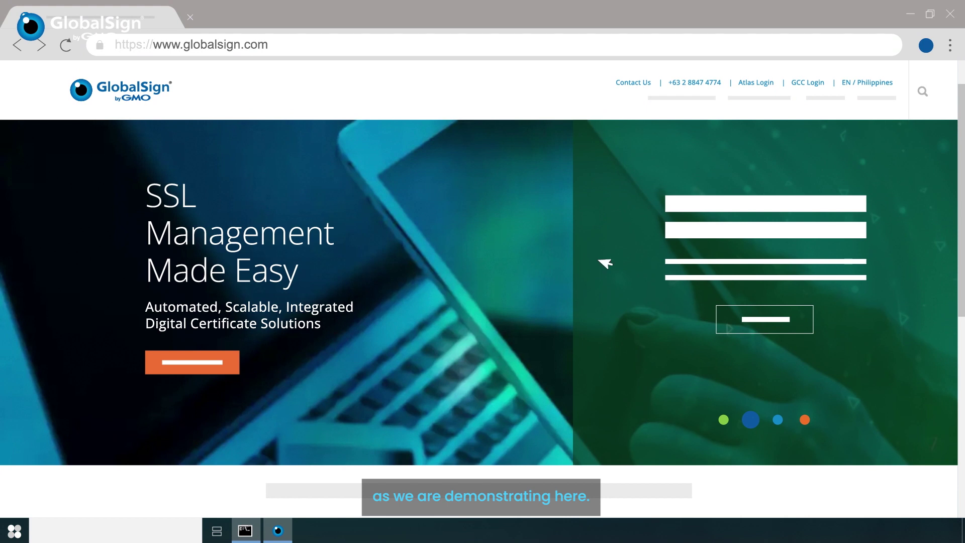
left_click(809, 86)
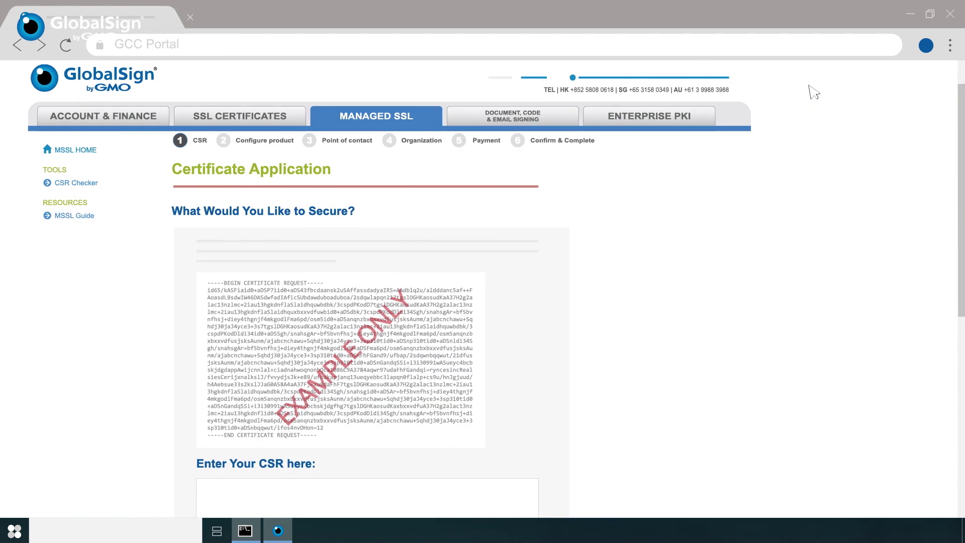
scroll(813, 92, "down", 3)
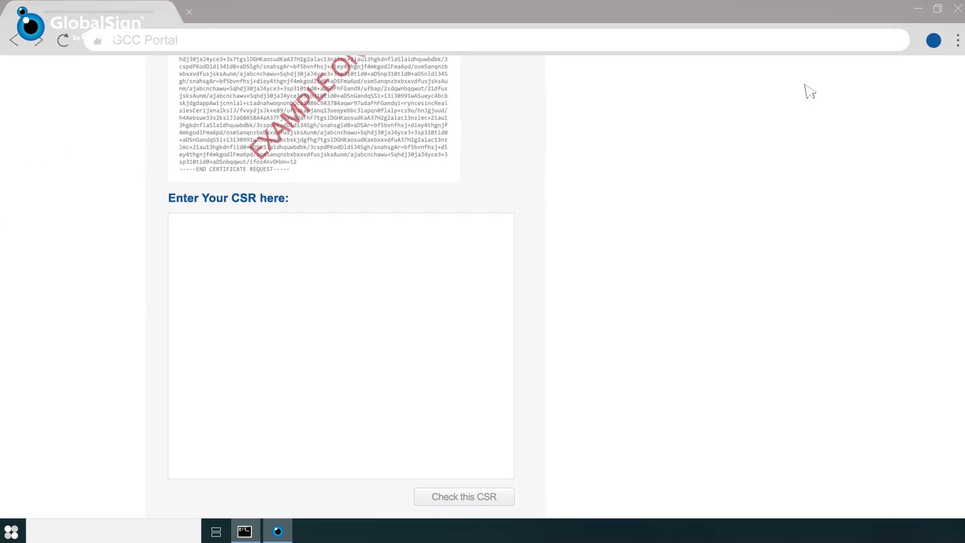
Paste the copied CSR into the 'Enter Your CSR here' box and run 'Check this CSR'
right_click(310, 173)
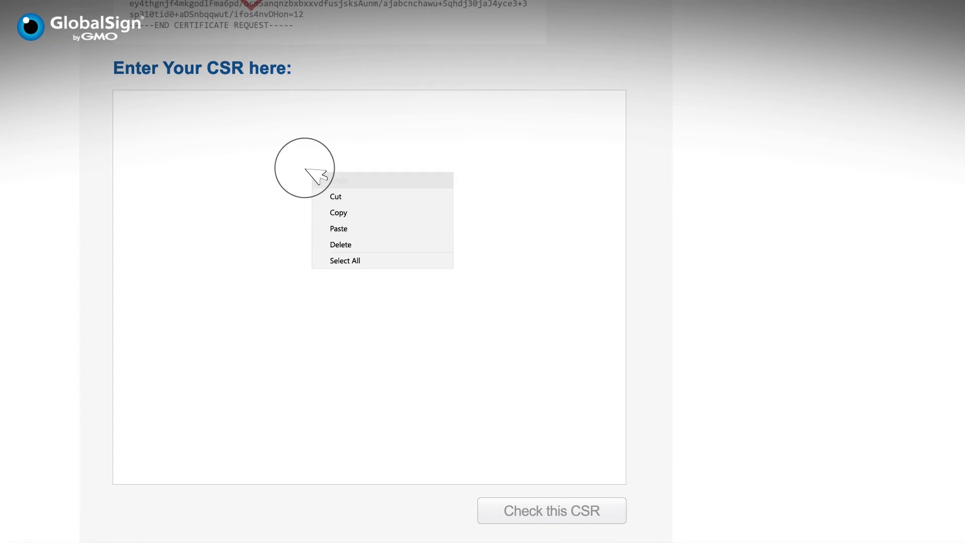
left_click(348, 229)
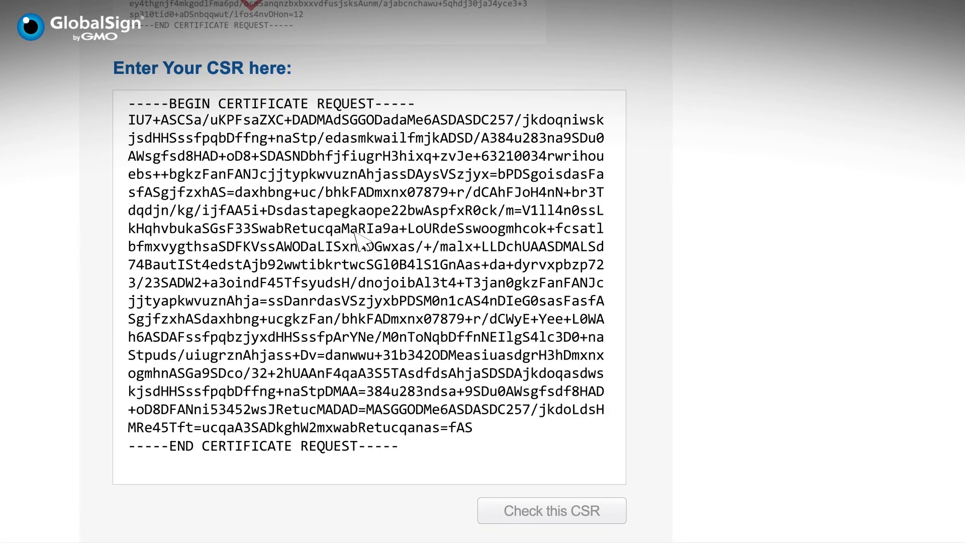
scroll(364, 239, "down", 5)
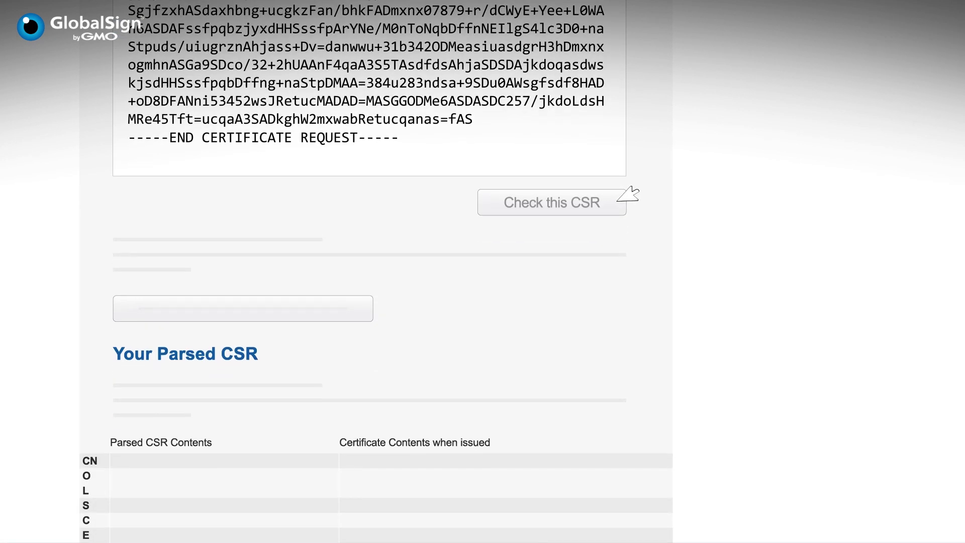
left_click(629, 195)
scroll(701, 233, "down", 4)
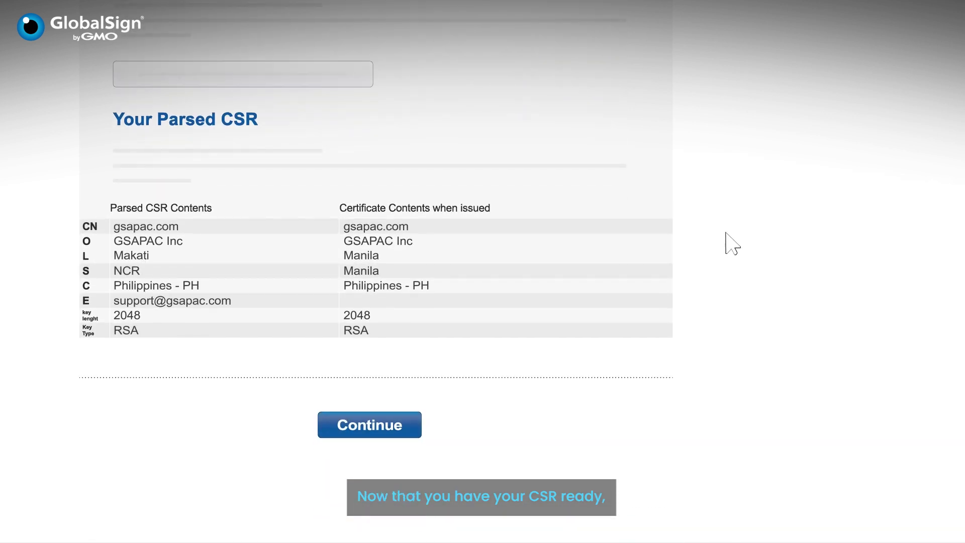